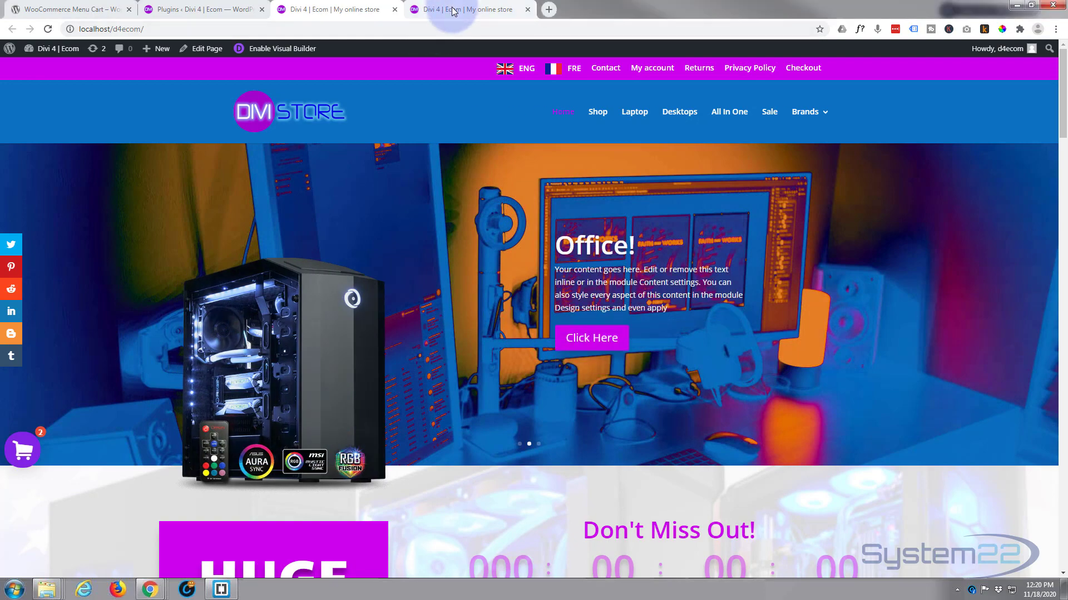
Preview the store's menu cart (2 items, $798.00), then switch to the WooCommerce Menu Cart plugin page
{"action": "left_click", "coordinate": [453, 10]}
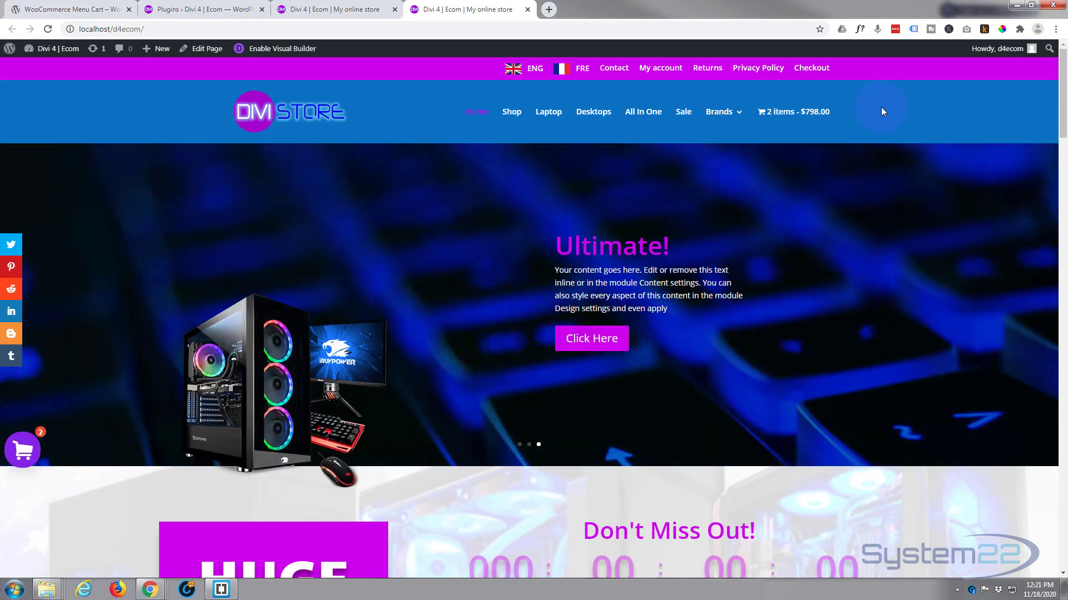
{"action": "left_click", "coordinate": [55, 9]}
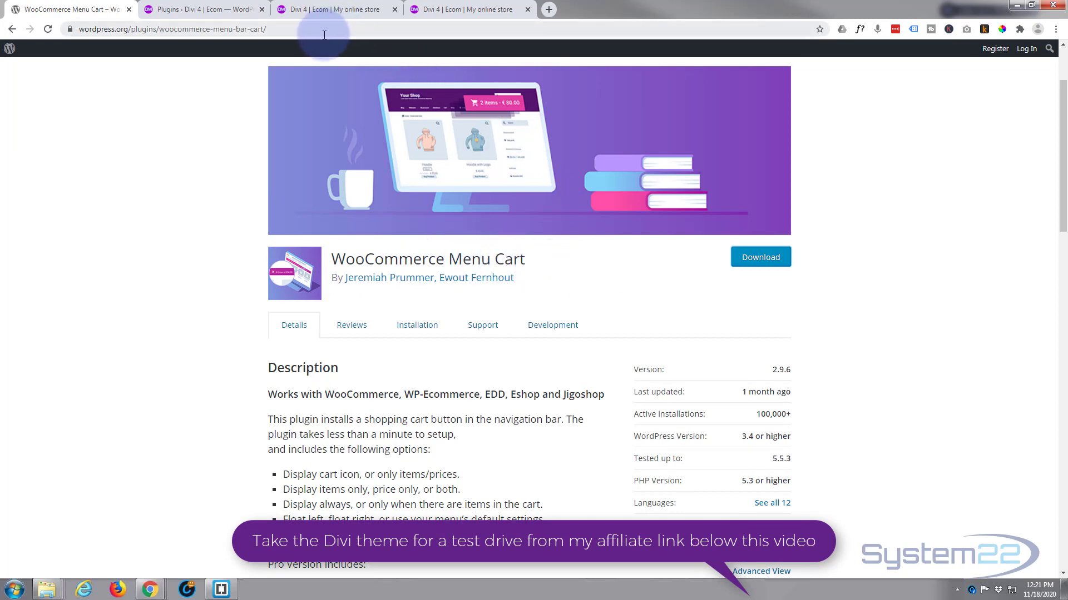
Download the WooCommerce Menu Cart 2.9.6 zip from its WordPress.org plugin page
{"action": "left_click", "coordinate": [760, 269]}
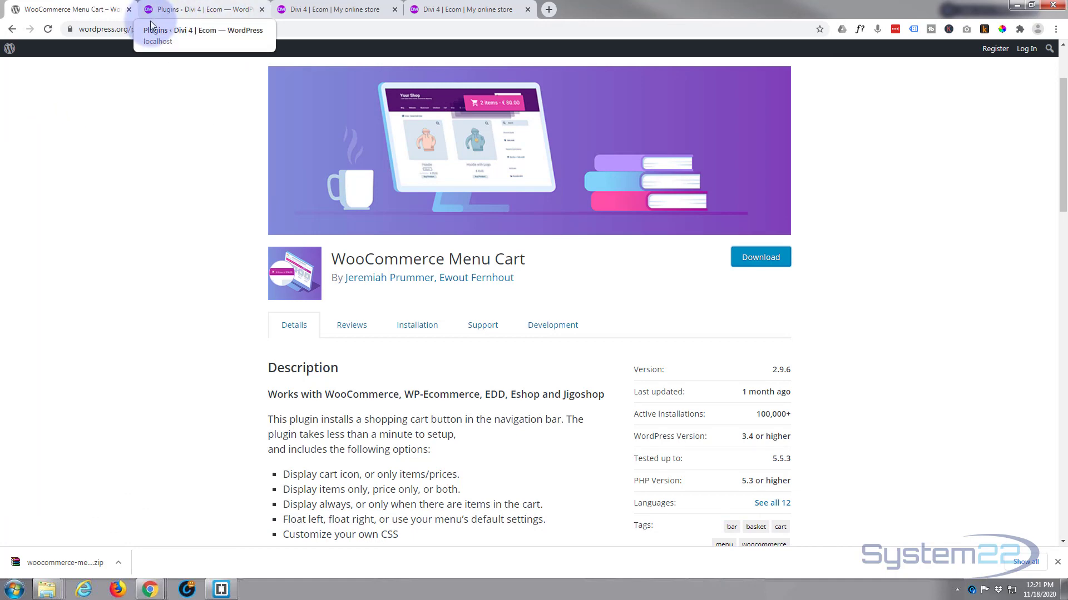
Upload woocommerce-menu-bar-cart.2.9.6 (1).zip through Plugins > Add New > Upload Plugin and install it
{"action": "left_click", "coordinate": [180, 10]}
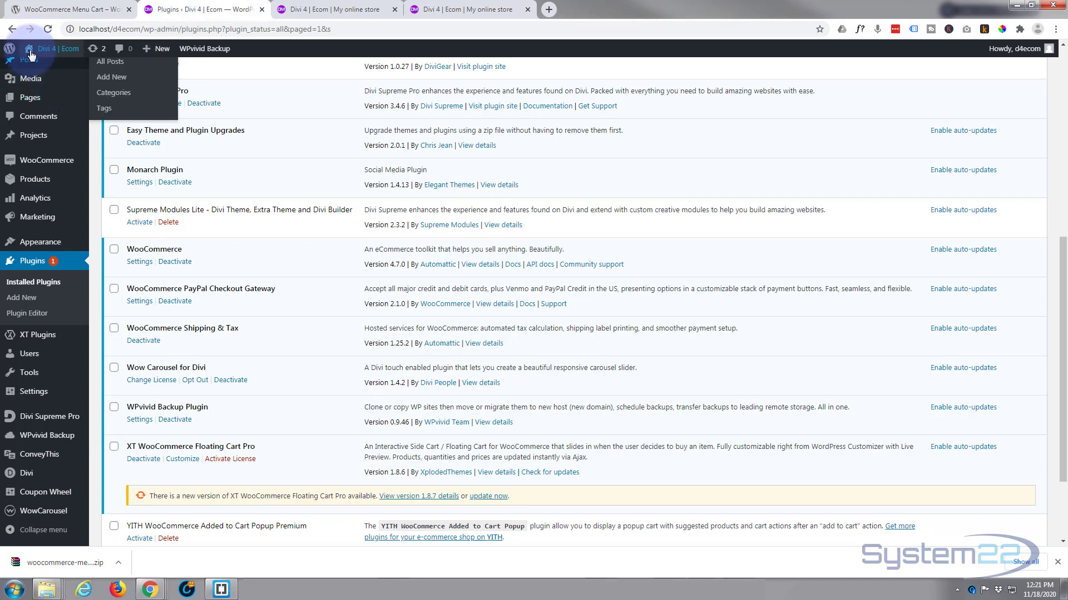
{"action": "mouse_move", "coordinate": [50, 250]}
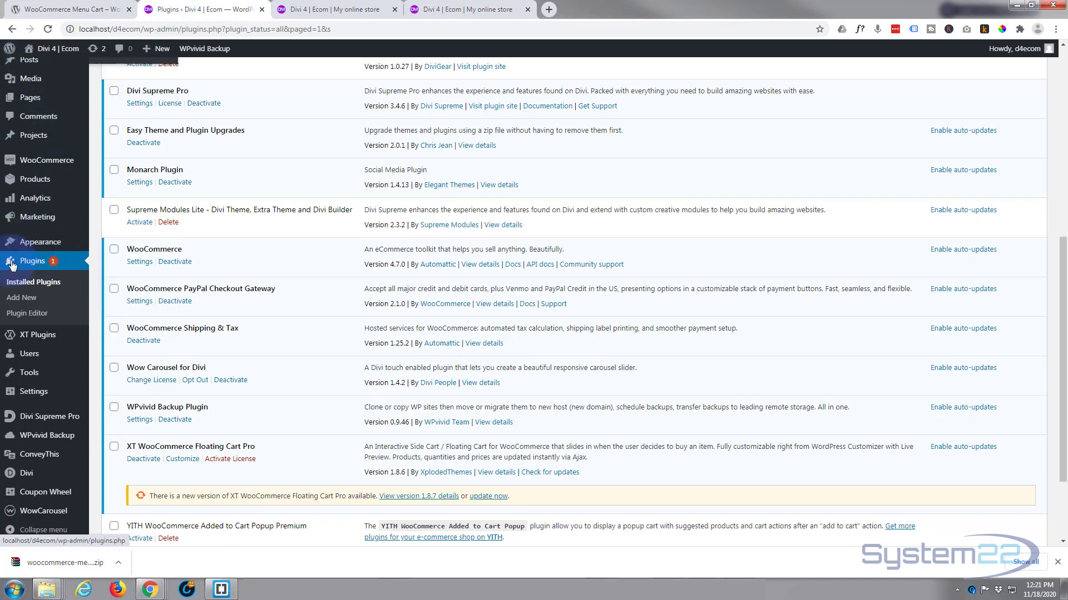
{"action": "scroll", "coordinate": [234, 253], "scroll_direction": "up", "scroll_amount": 7}
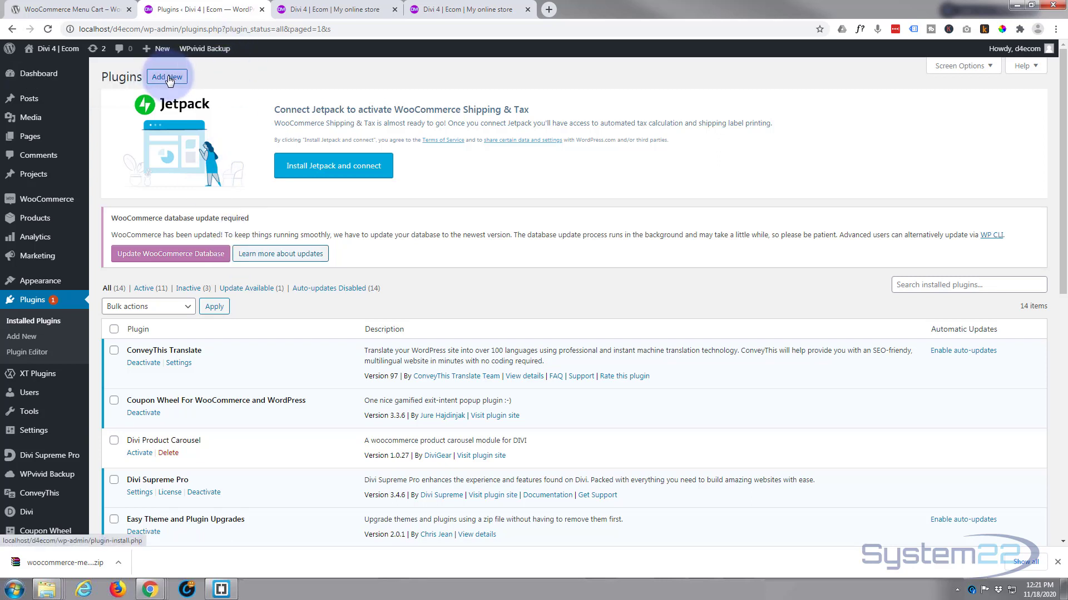
{"action": "left_click", "coordinate": [166, 78]}
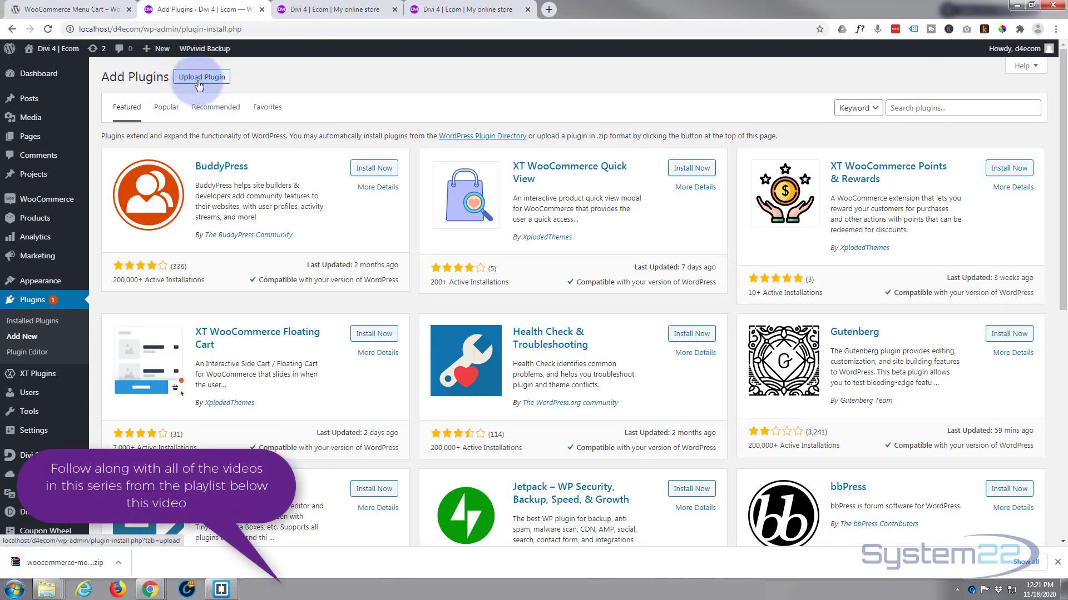
{"action": "left_click", "coordinate": [198, 81]}
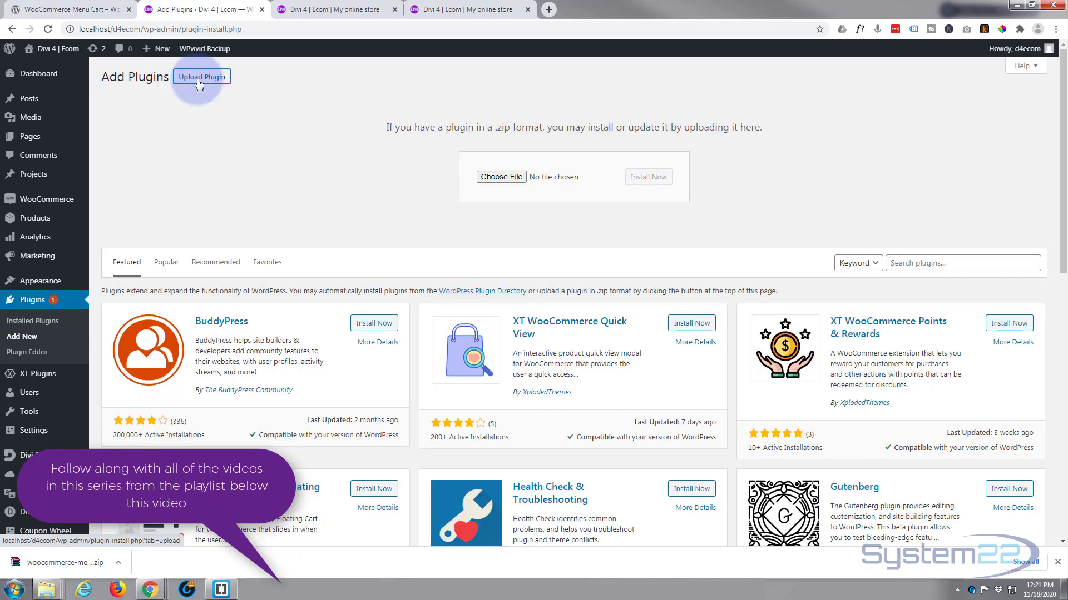
{"action": "left_click_drag", "start_coordinate": [48, 564], "coordinate": [573, 179]}
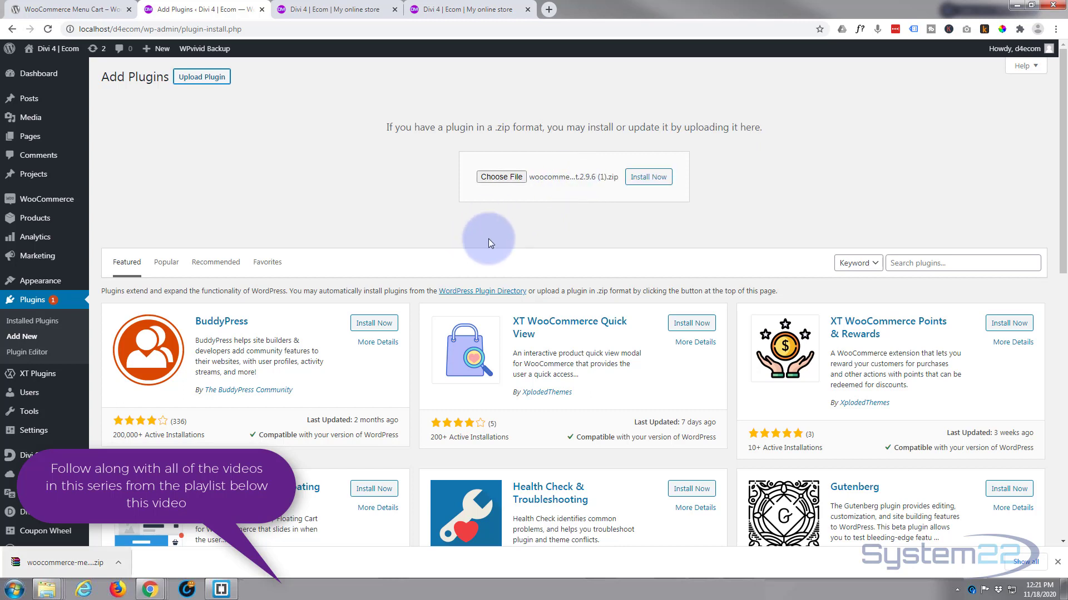
{"action": "left_click", "coordinate": [646, 177]}
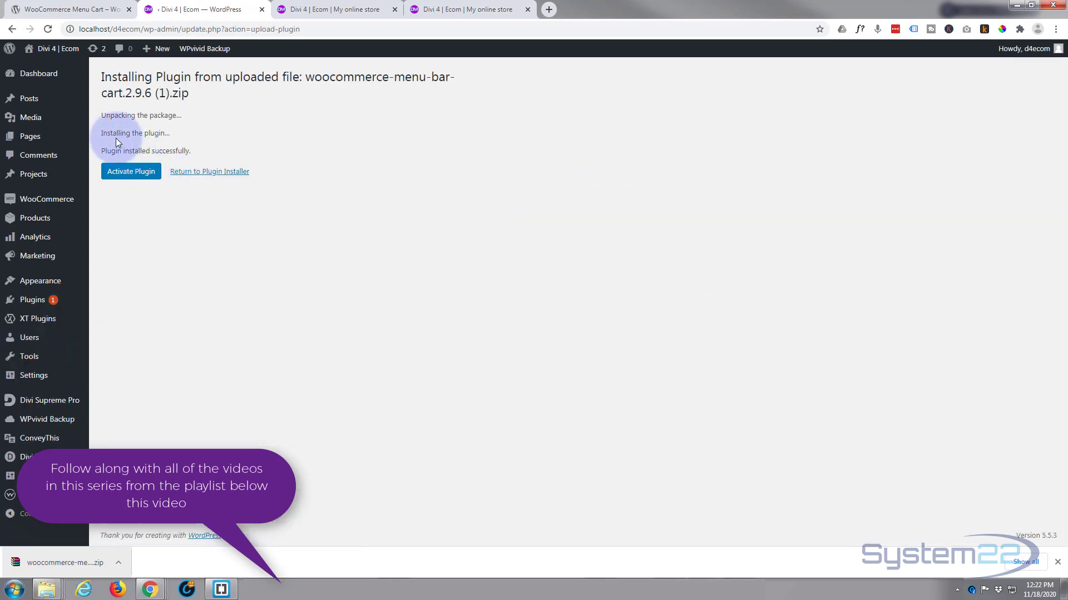
Activate WooCommerce Menu Cart and find it in the Installed Plugins list
{"action": "left_click", "coordinate": [129, 174]}
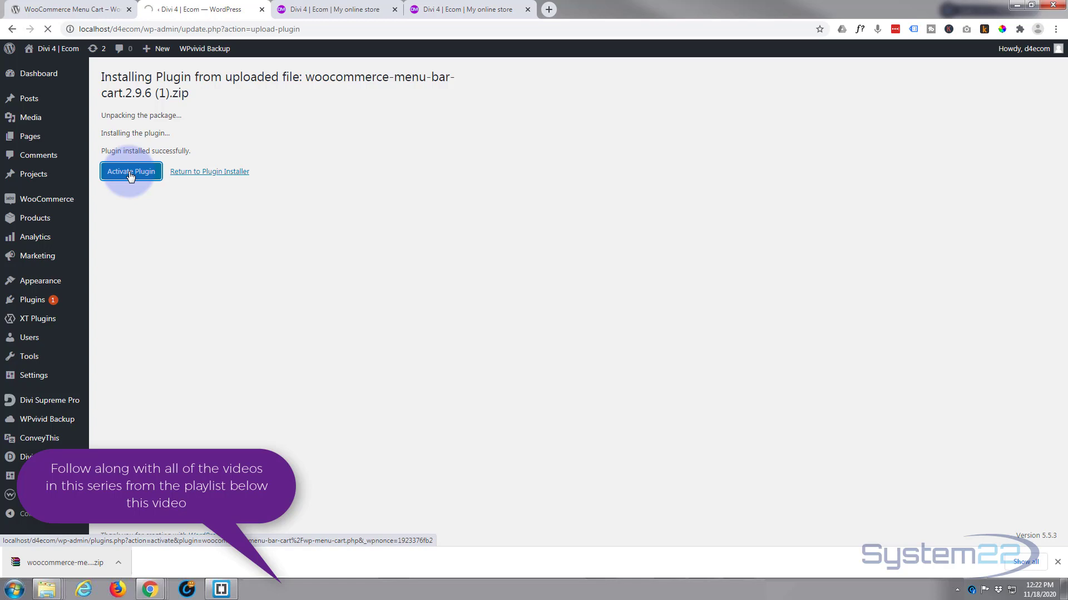
{"action": "left_click", "coordinate": [131, 173]}
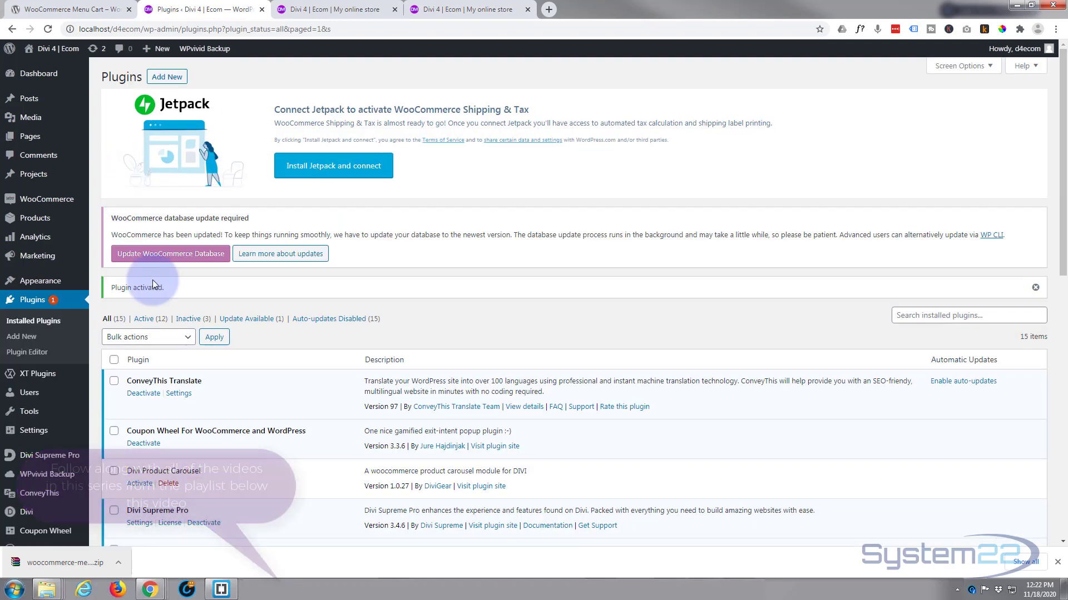
{"action": "scroll", "coordinate": [174, 328], "scroll_direction": "down", "scroll_amount": 2}
{"action": "scroll", "coordinate": [174, 326], "scroll_direction": "down", "scroll_amount": 4}
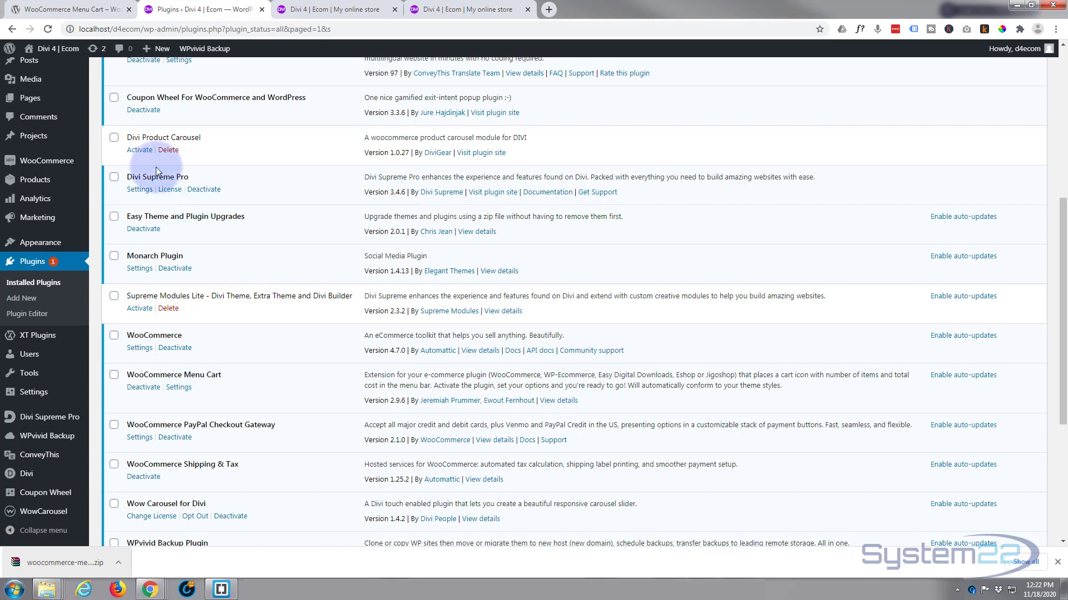
{"action": "mouse_move", "coordinate": [50, 164]}
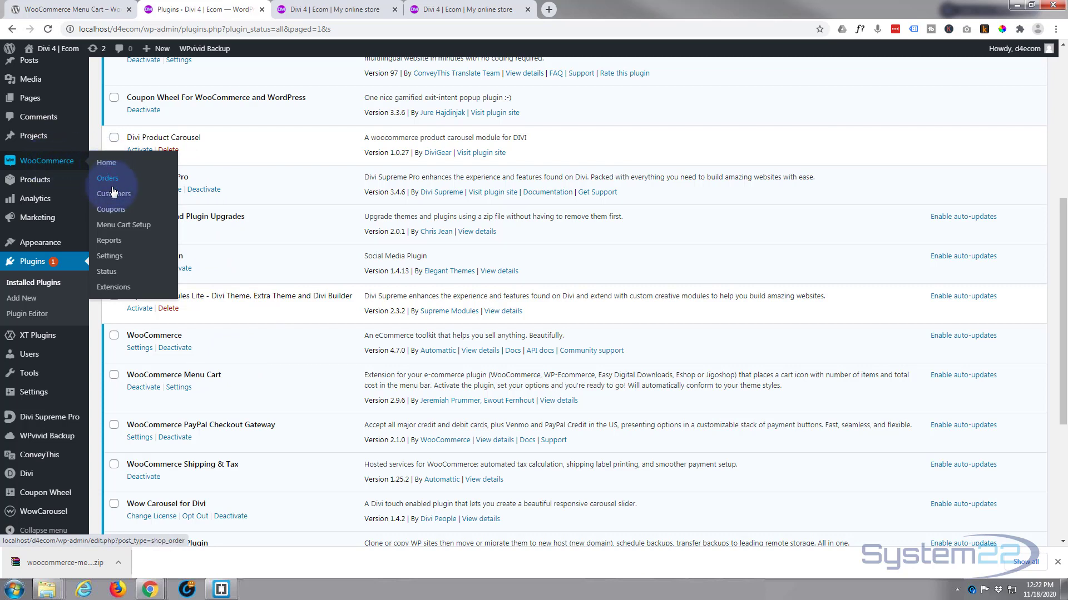
On the Menu Cart Setup page, set the e-commerce plugin to WooCommerce
{"action": "left_click", "coordinate": [126, 229]}
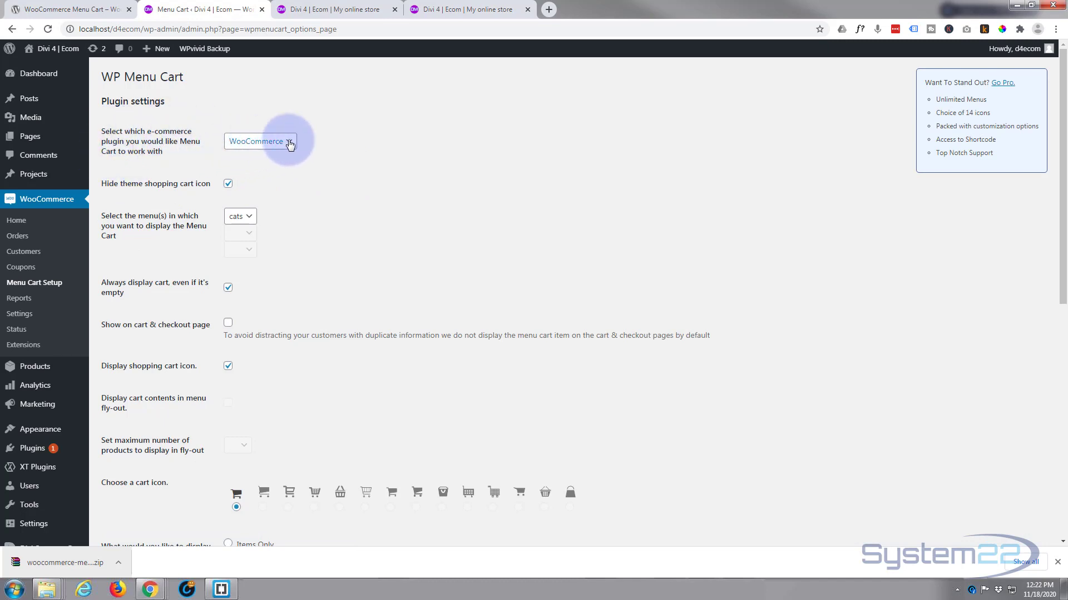
{"action": "left_click", "coordinate": [289, 143]}
{"action": "left_click", "coordinate": [269, 155]}
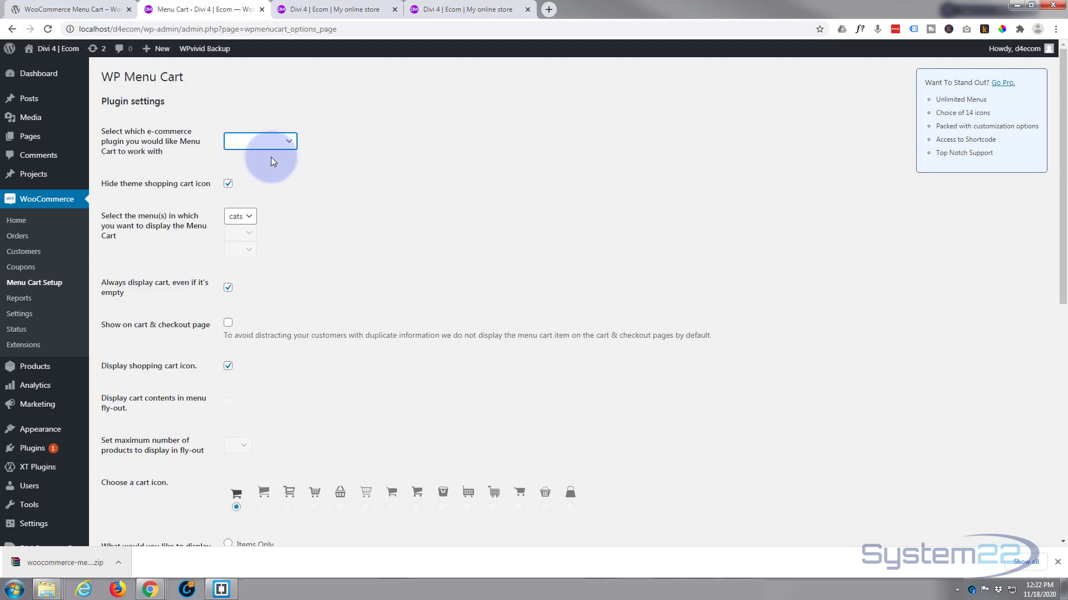
{"action": "left_click", "coordinate": [286, 145]}
{"action": "left_click", "coordinate": [265, 165]}
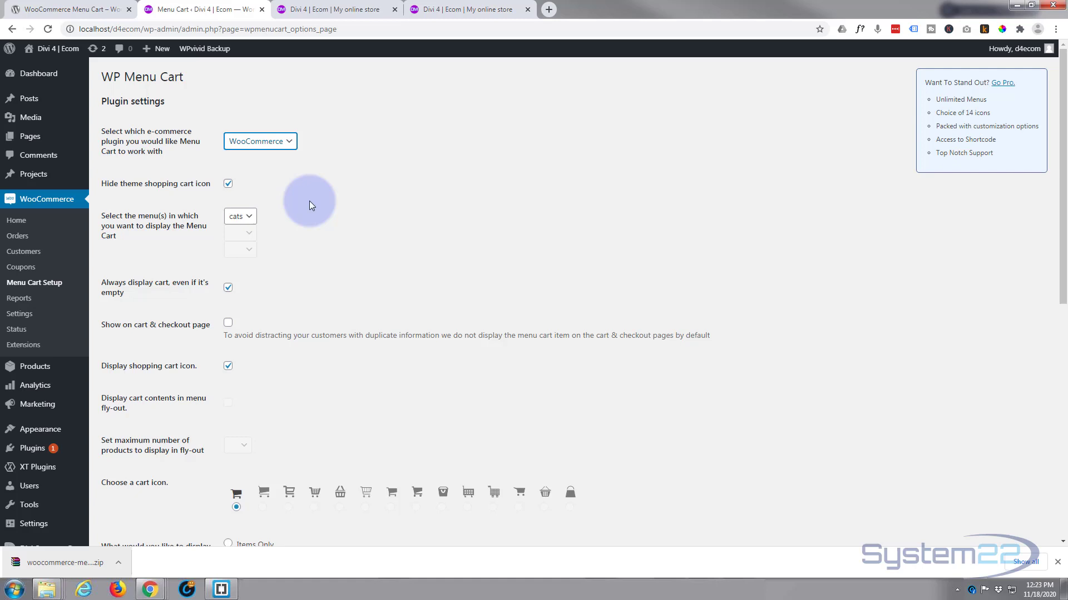
Back in the Menu Cart settings, choose the cats menu for displaying the cart
{"action": "scroll", "coordinate": [309, 205], "scroll_direction": "down", "scroll_amount": 2}
{"action": "scroll", "coordinate": [310, 205], "scroll_direction": "up", "scroll_amount": 1}
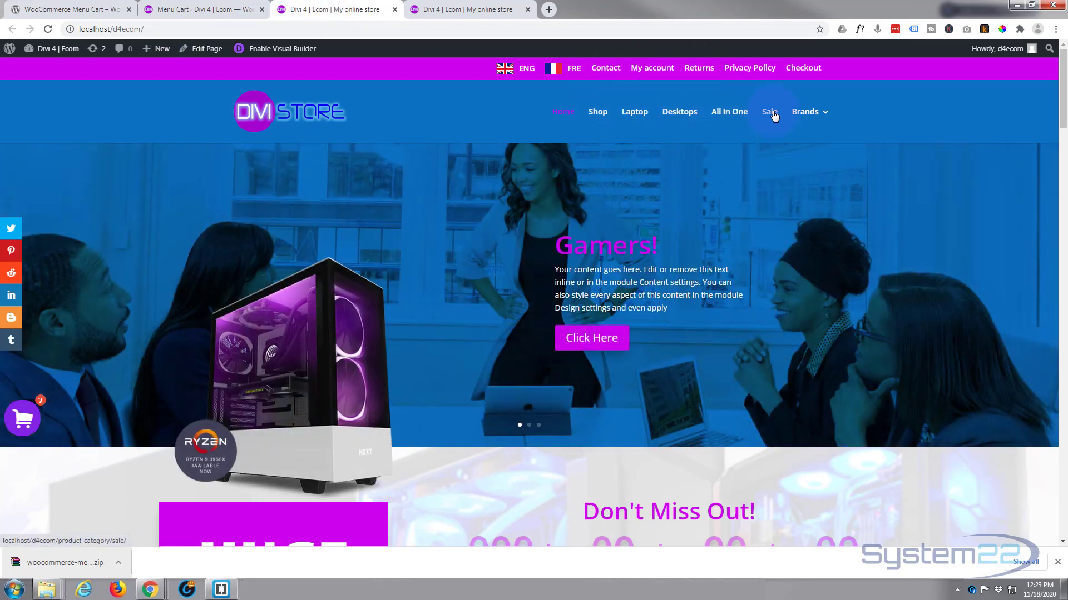
{"action": "left_click", "coordinate": [216, 10]}
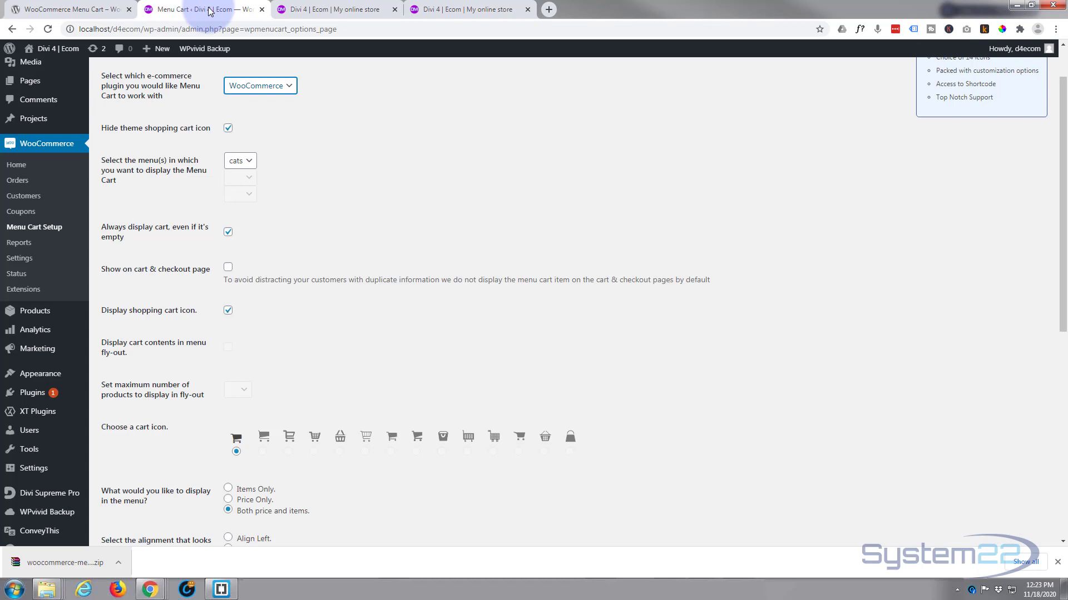
{"action": "left_click", "coordinate": [243, 161]}
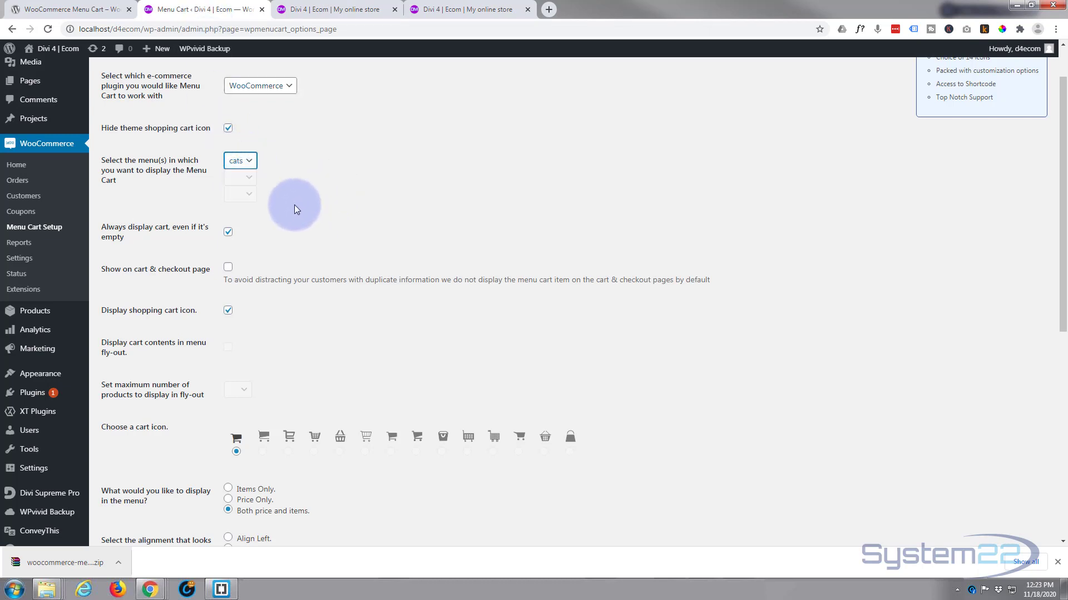
{"action": "scroll", "coordinate": [295, 209], "scroll_direction": "down", "scroll_amount": 1}
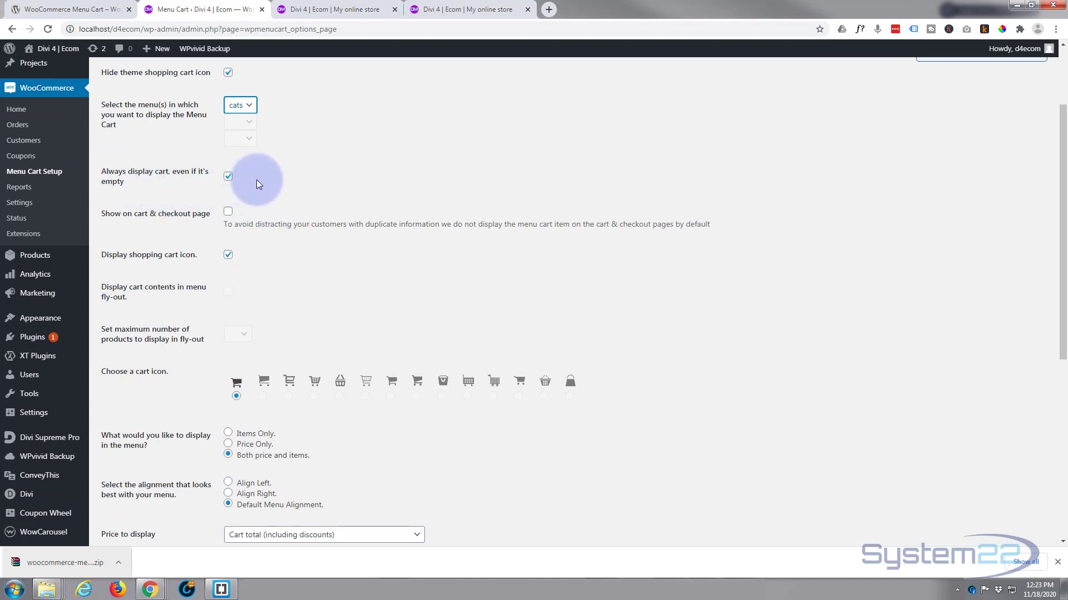
{"action": "scroll", "coordinate": [259, 188], "scroll_direction": "down", "scroll_amount": 1}
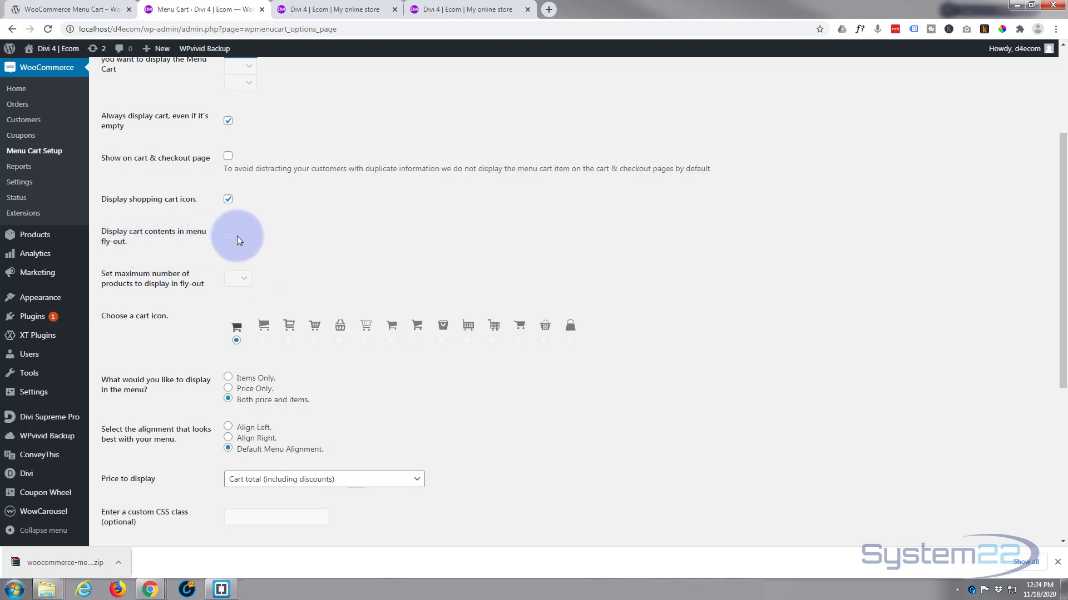
{"action": "scroll", "coordinate": [238, 240], "scroll_direction": "down", "scroll_amount": 1}
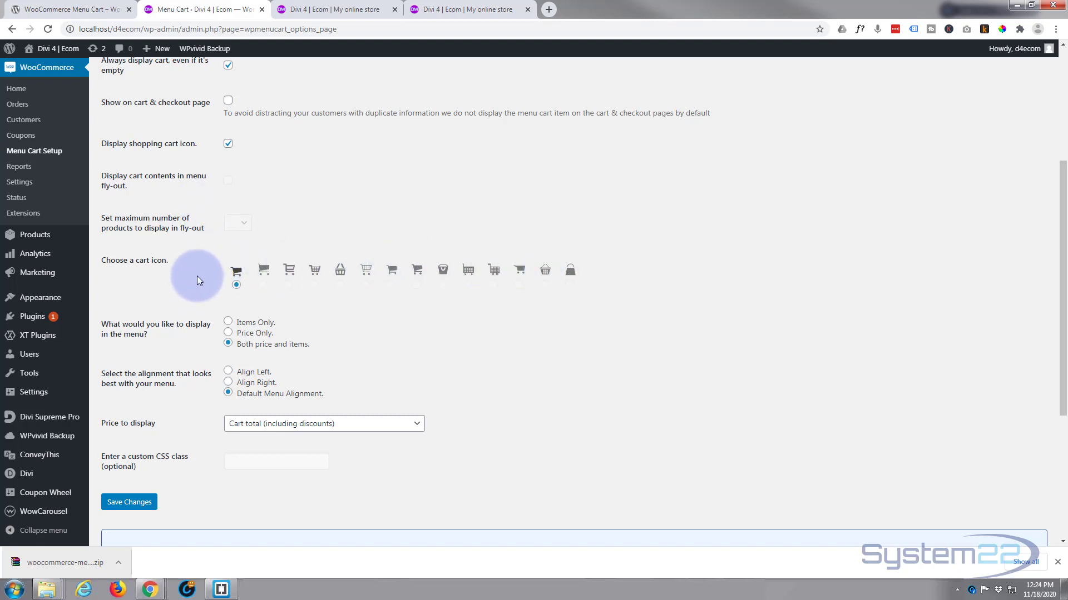
{"action": "scroll", "coordinate": [195, 271], "scroll_direction": "down", "scroll_amount": 2}
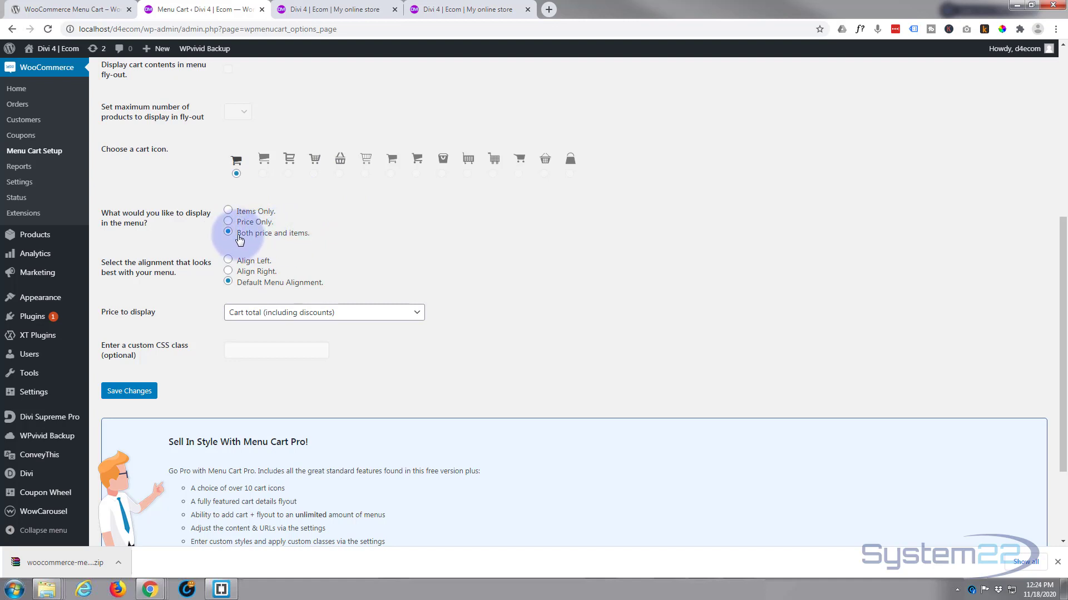
{"action": "scroll", "coordinate": [239, 238], "scroll_direction": "down", "scroll_amount": 1}
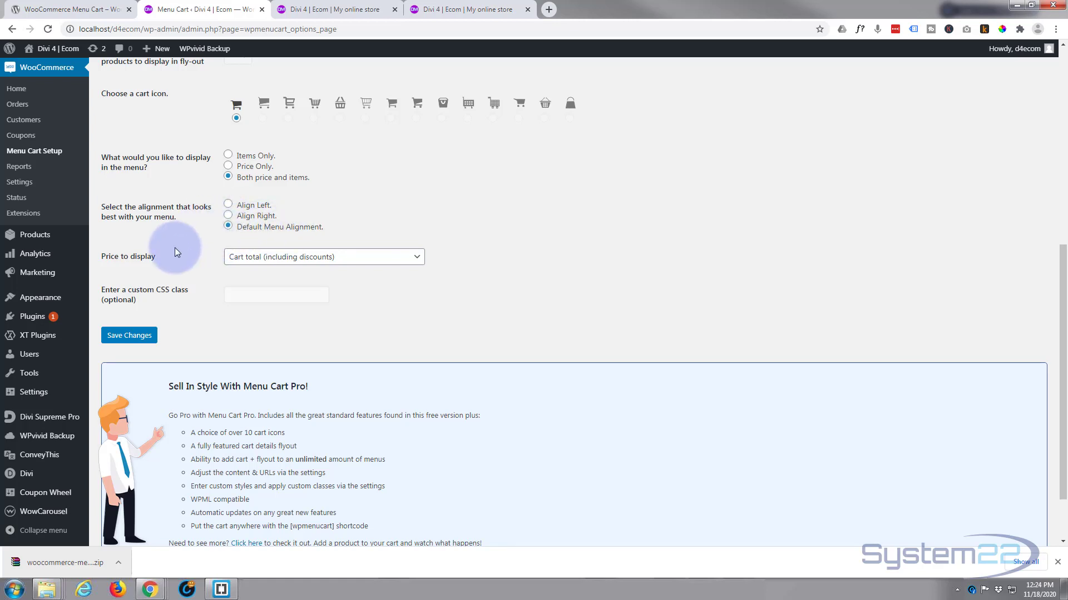
Keep 'Cart total (including discounts)' as the displayed price and save the Menu Cart settings
{"action": "scroll", "coordinate": [174, 248], "scroll_direction": "down", "scroll_amount": 1}
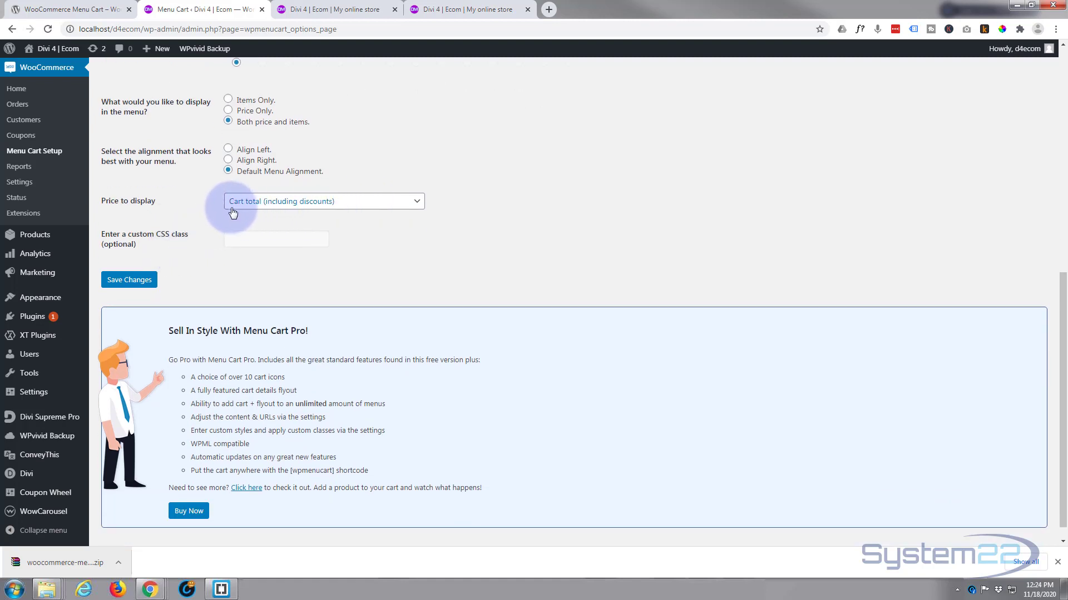
{"action": "left_click", "coordinate": [353, 209]}
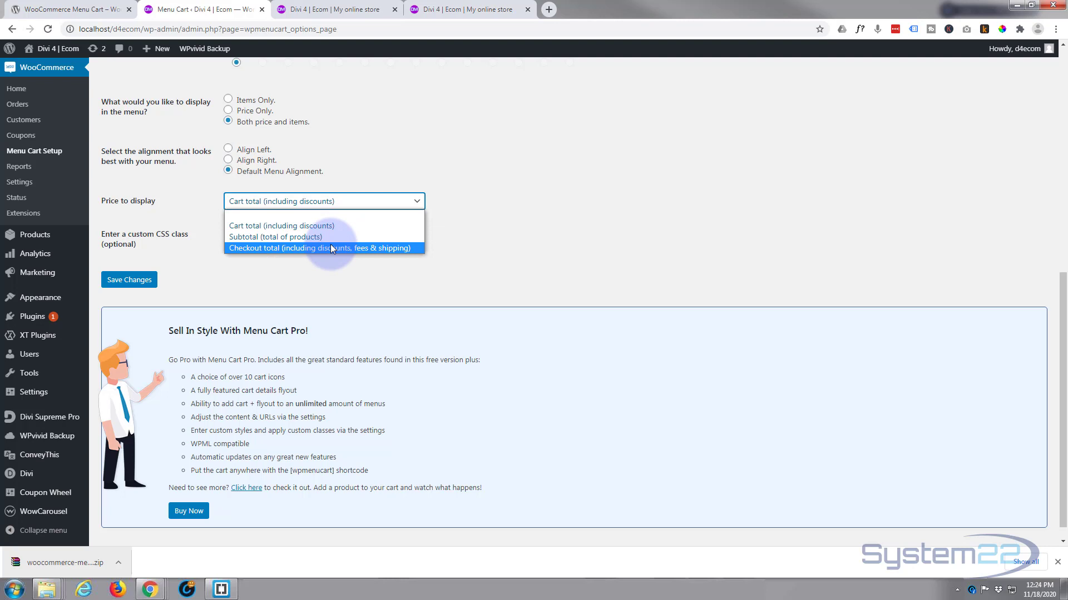
{"action": "left_click", "coordinate": [240, 226]}
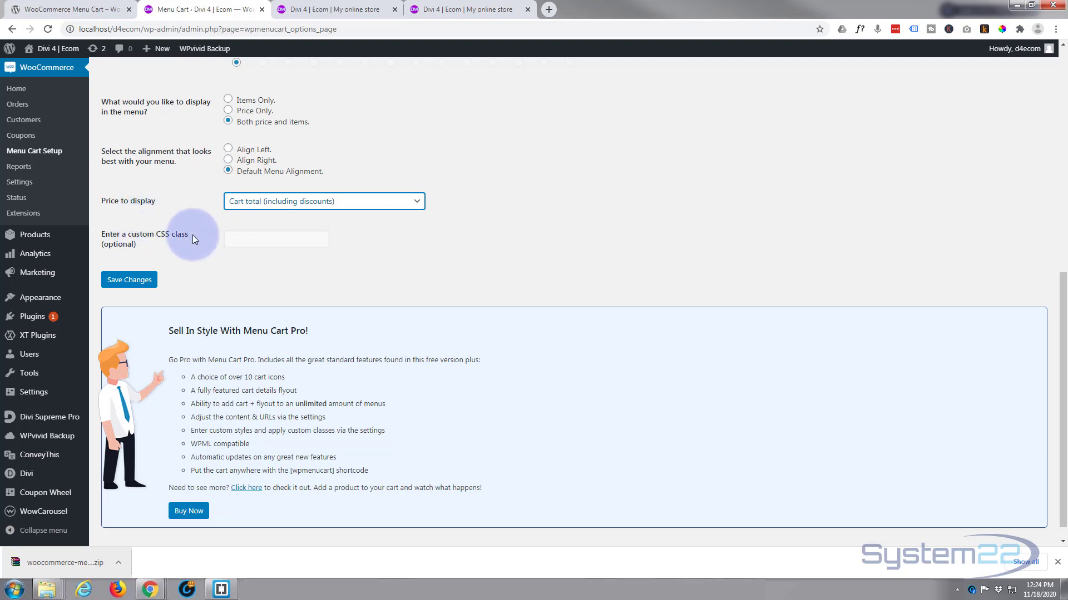
{"action": "left_click", "coordinate": [242, 246]}
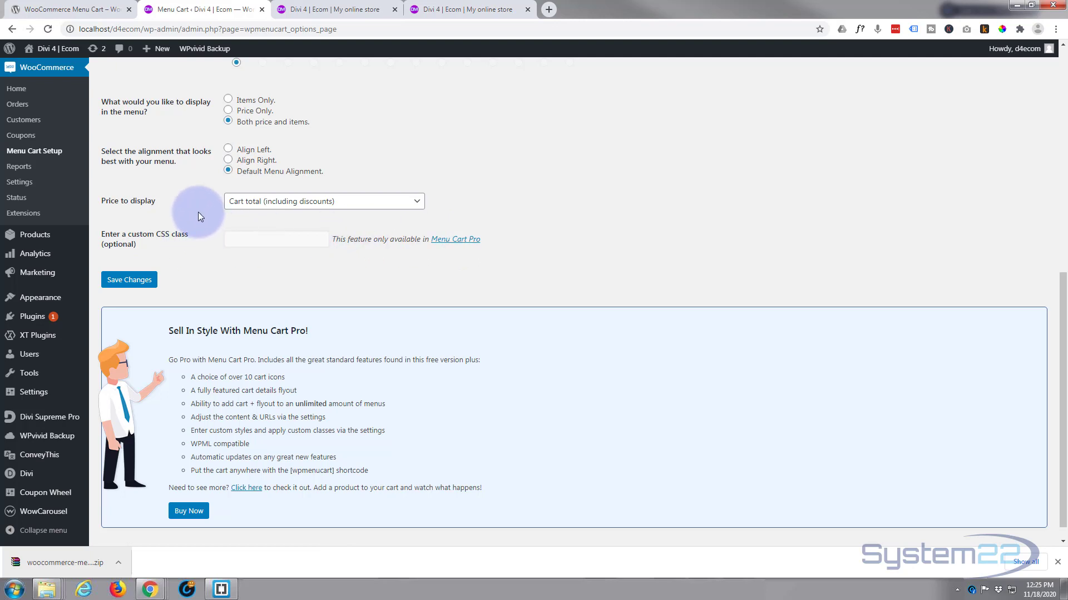
{"action": "scroll", "coordinate": [198, 212], "scroll_direction": "down", "scroll_amount": 1}
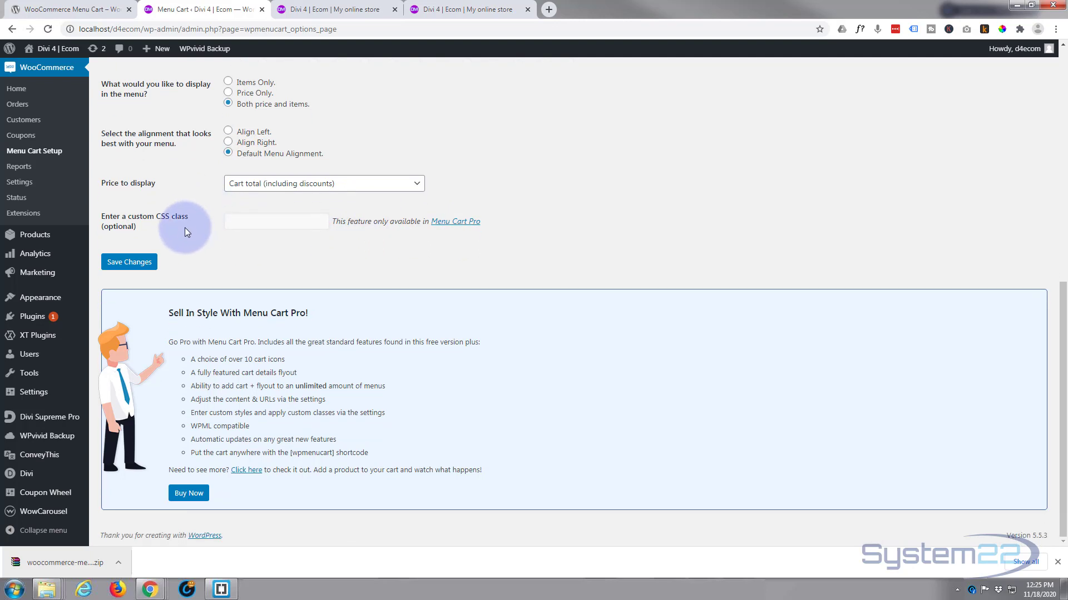
{"action": "left_click", "coordinate": [138, 265]}
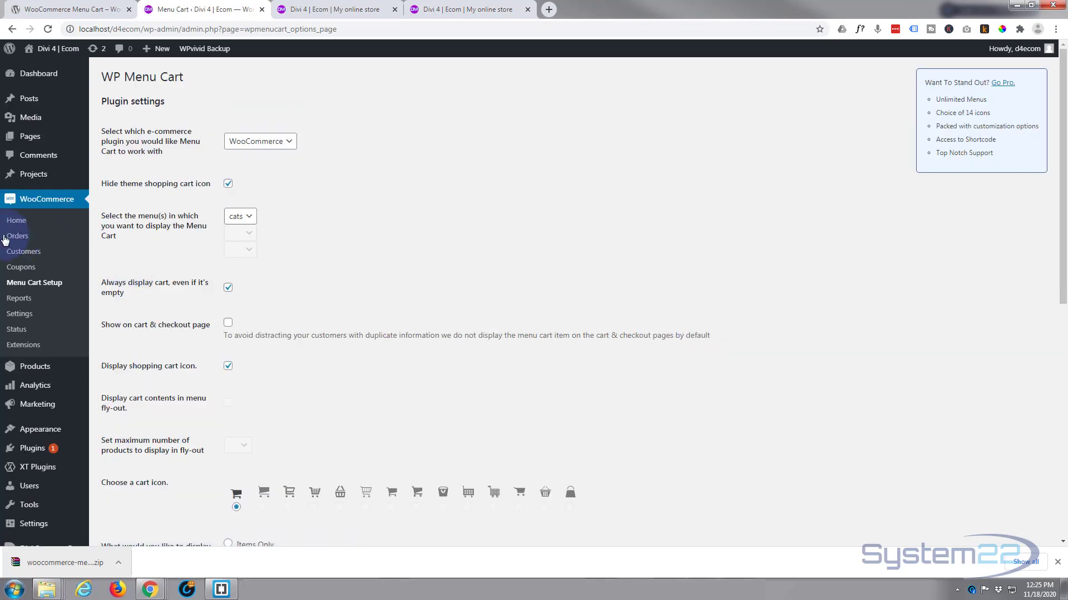
Reload the store homepage so the menu shows the cart reading 2 items - $798.00
{"action": "left_click", "coordinate": [340, 10]}
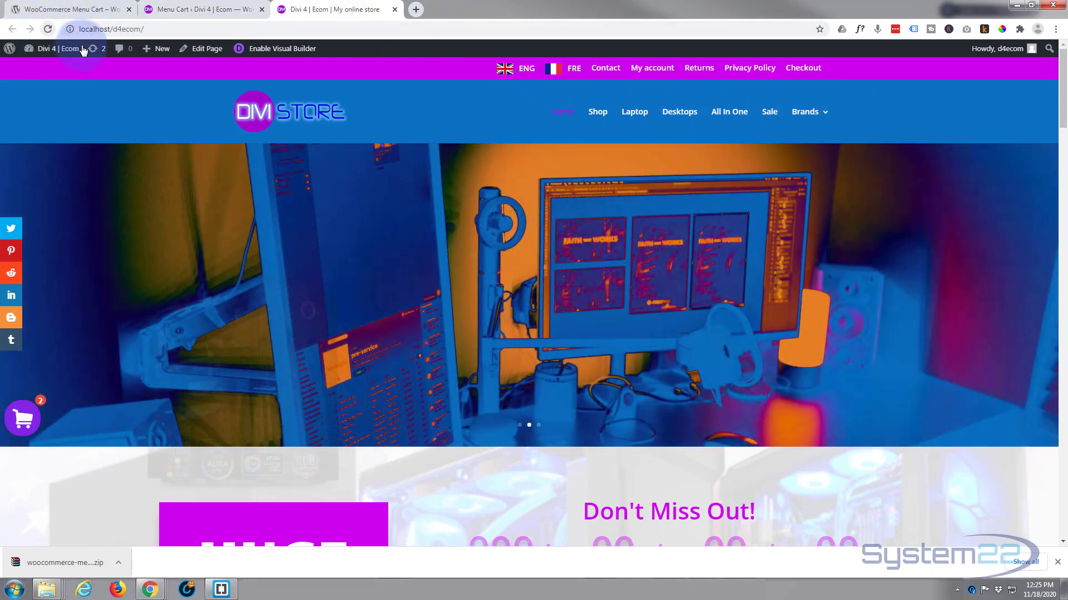
{"action": "left_click", "coordinate": [48, 31]}
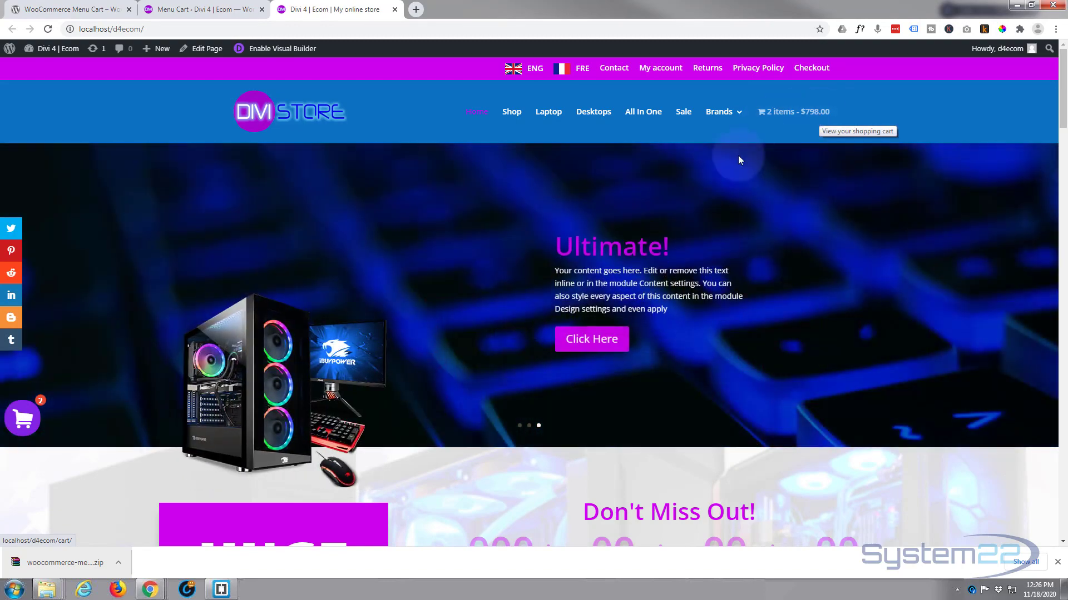
Add the HP Student Laptop from Best Sellers to the cart and check the 3 items - $1,097.99 total
{"action": "scroll", "coordinate": [649, 201], "scroll_direction": "down", "scroll_amount": 3}
{"action": "scroll", "coordinate": [653, 204], "scroll_direction": "down", "scroll_amount": 8}
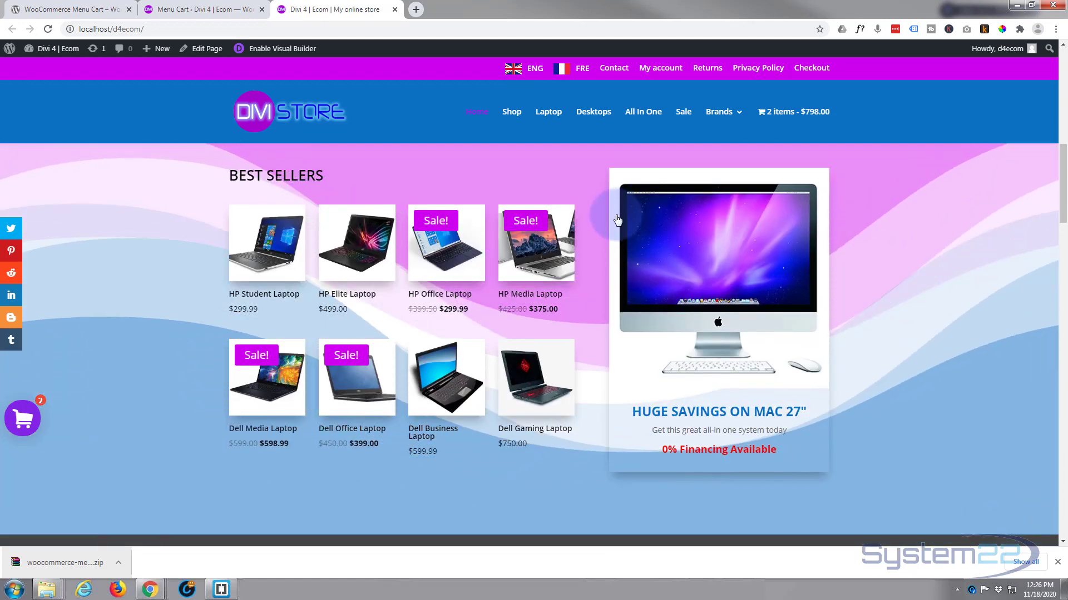
{"action": "left_click", "coordinate": [261, 250]}
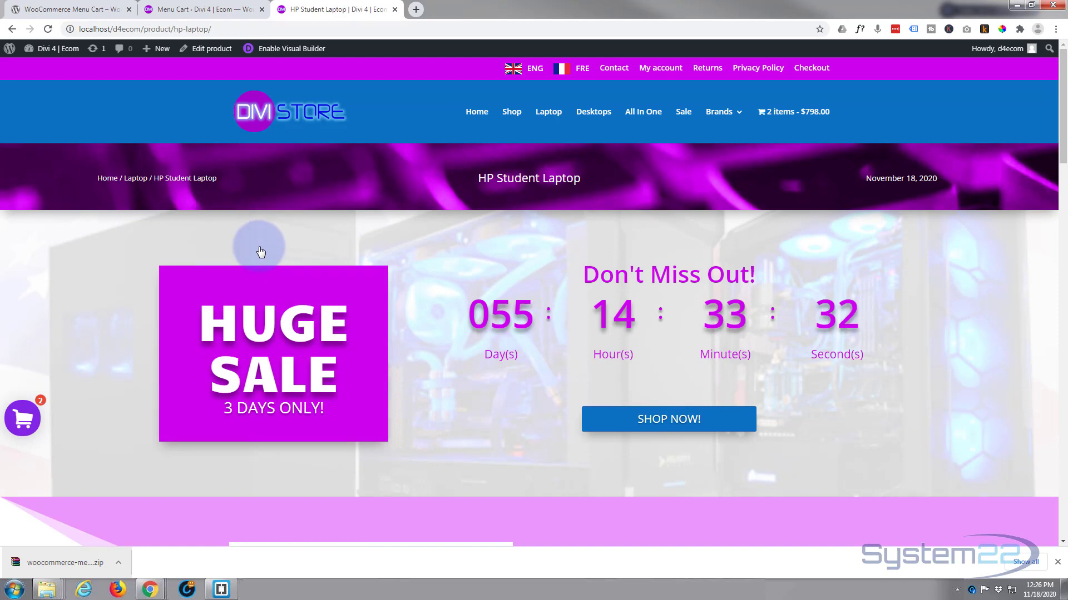
{"action": "scroll", "coordinate": [556, 300], "scroll_direction": "down", "scroll_amount": 3}
{"action": "scroll", "coordinate": [564, 298], "scroll_direction": "down", "scroll_amount": 3}
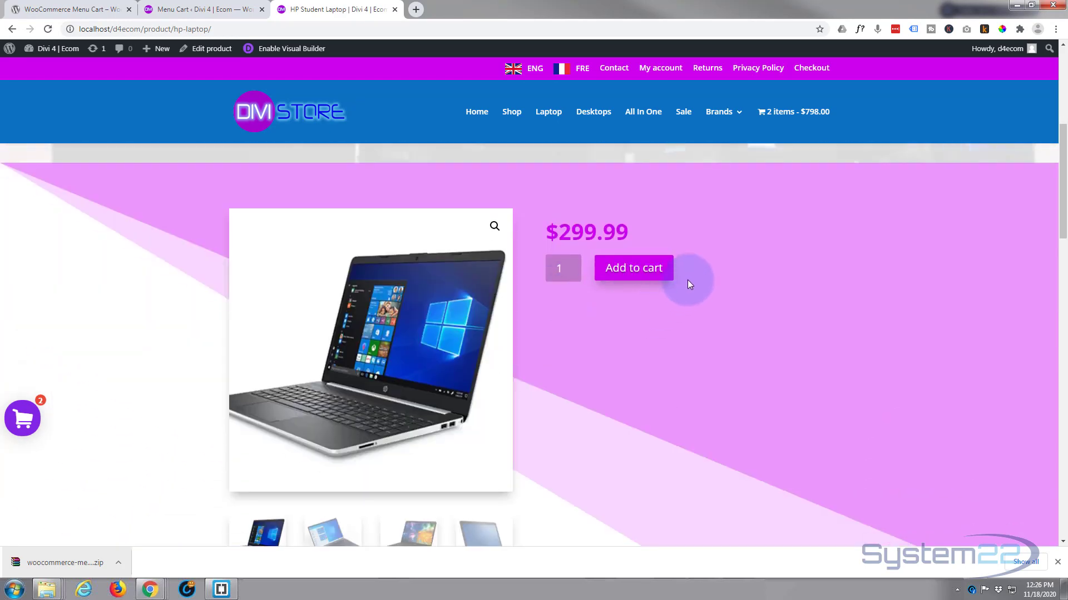
{"action": "left_click", "coordinate": [628, 269]}
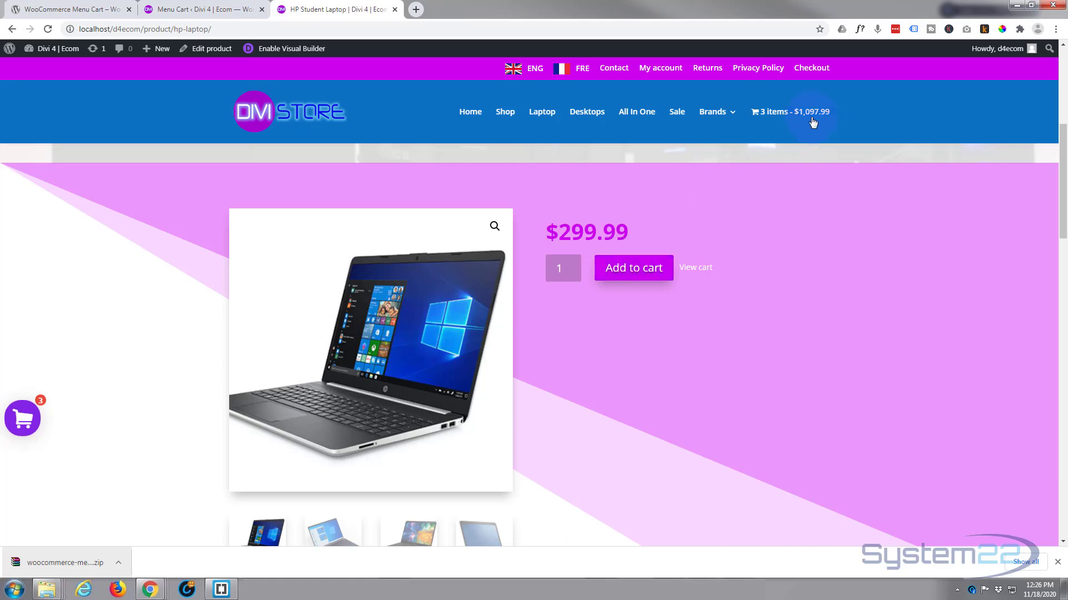
{"action": "left_click", "coordinate": [762, 120]}
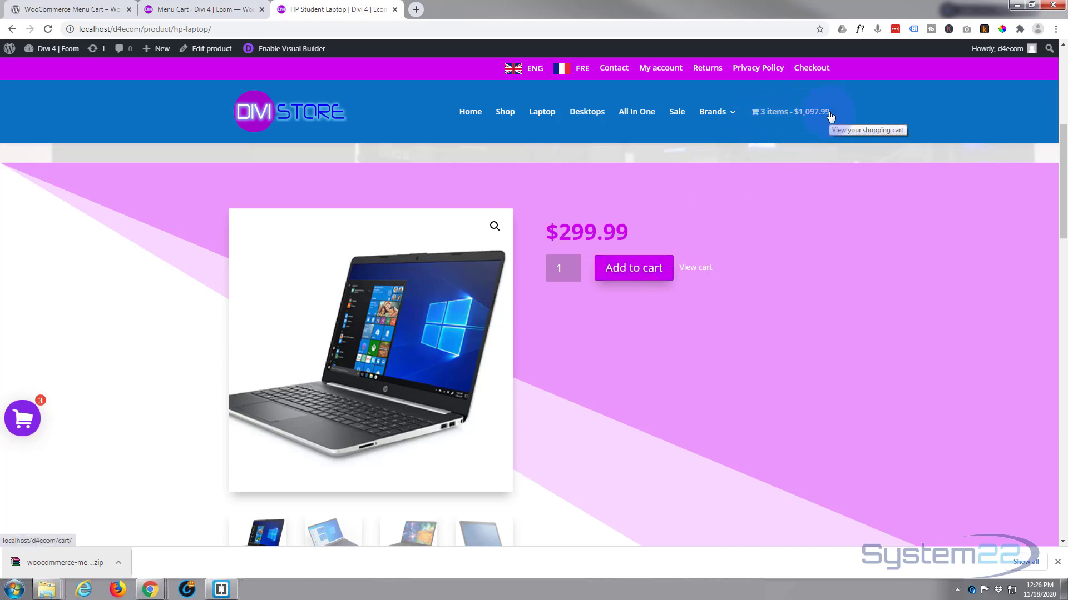
{"action": "scroll", "coordinate": [724, 278], "scroll_direction": "up", "scroll_amount": 1}
{"action": "scroll", "coordinate": [724, 278], "scroll_direction": "up", "scroll_amount": 6}
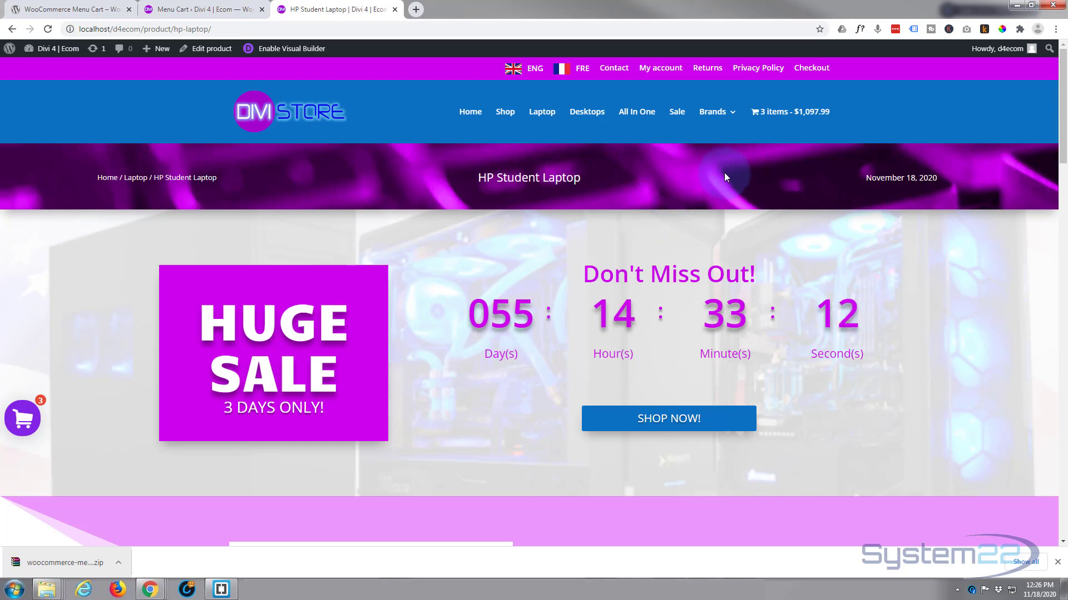
Go back to the homepage using Home in the Divi main menu
{"action": "left_click", "coordinate": [467, 112]}
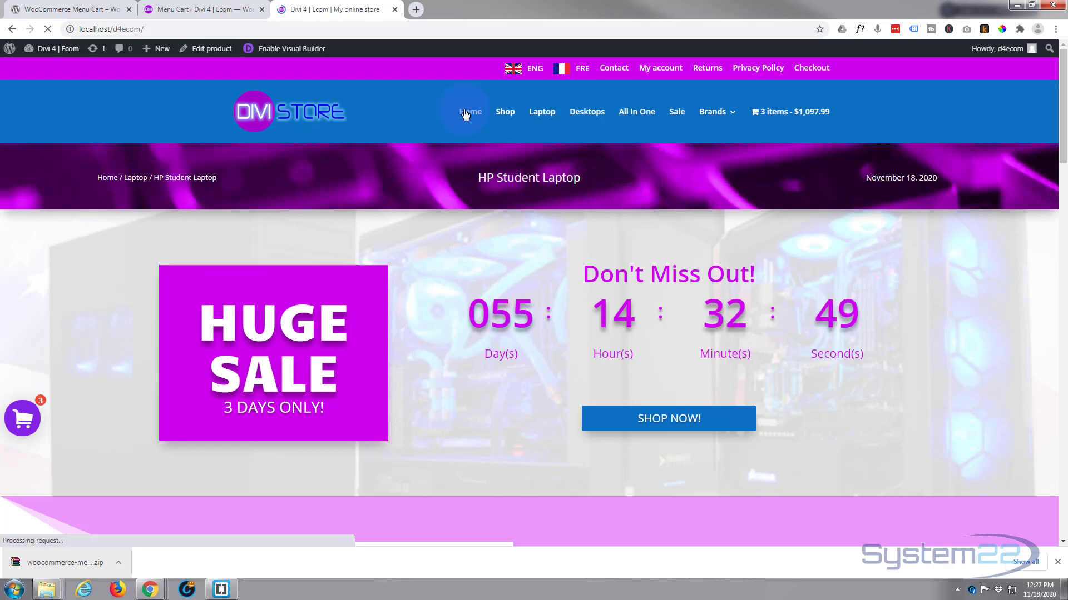